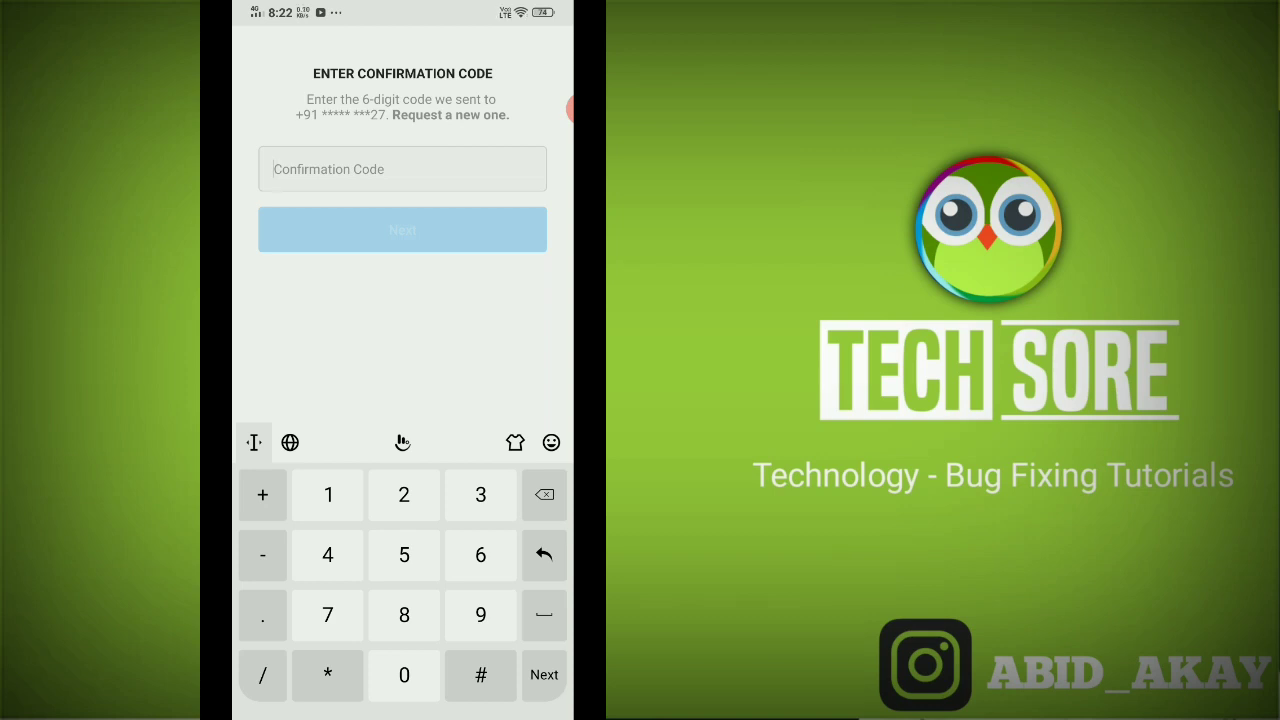
- Leave the confirmation code screen and switch to Chrome from the phone's home screens
key(super)
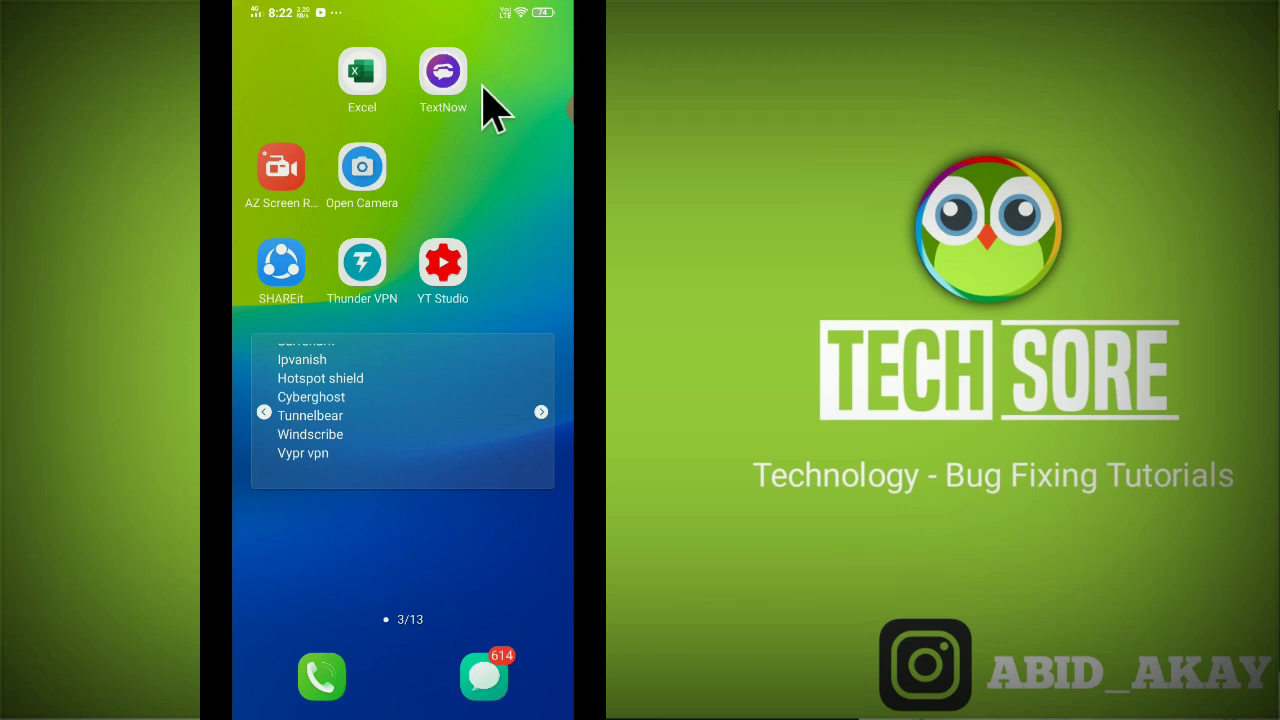
drag(480, 163, 300, 165)
drag(480, 450, 300, 450)
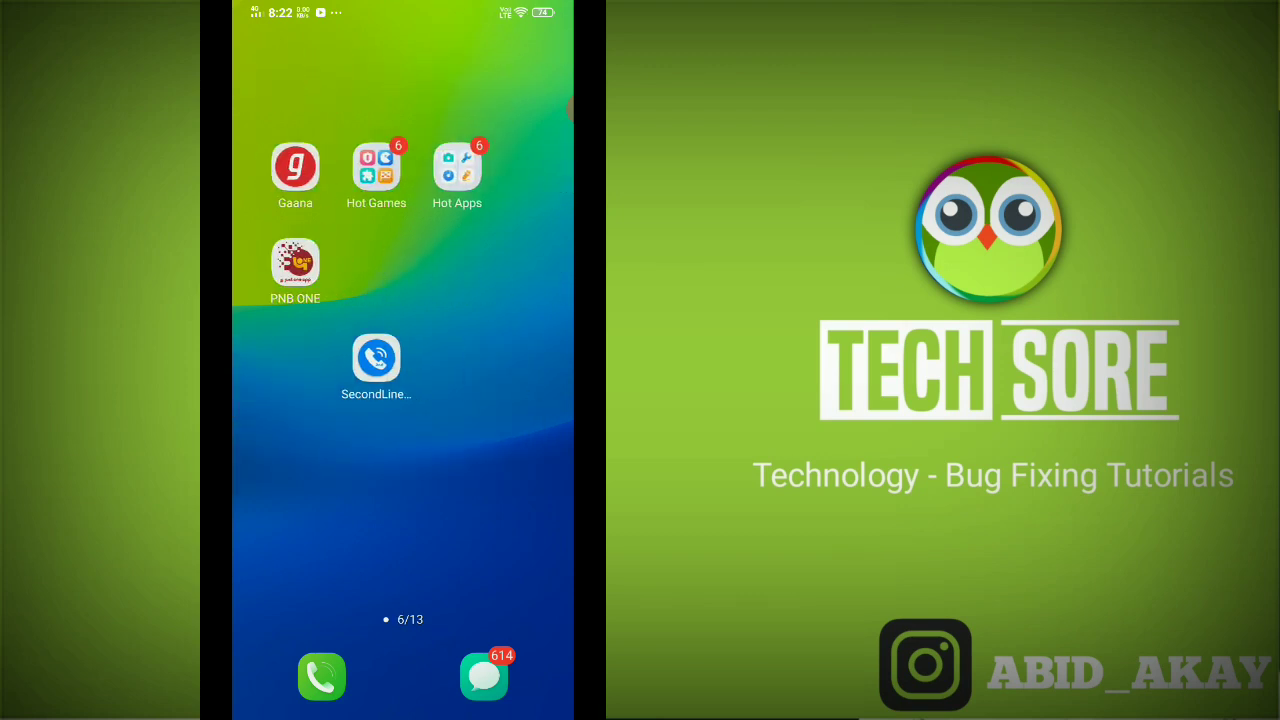
drag(480, 400, 300, 400)
mouse_move(491, 166)
mouse_down()
mouse_move(300, 160)
mouse_move(500, 186)
mouse_up()
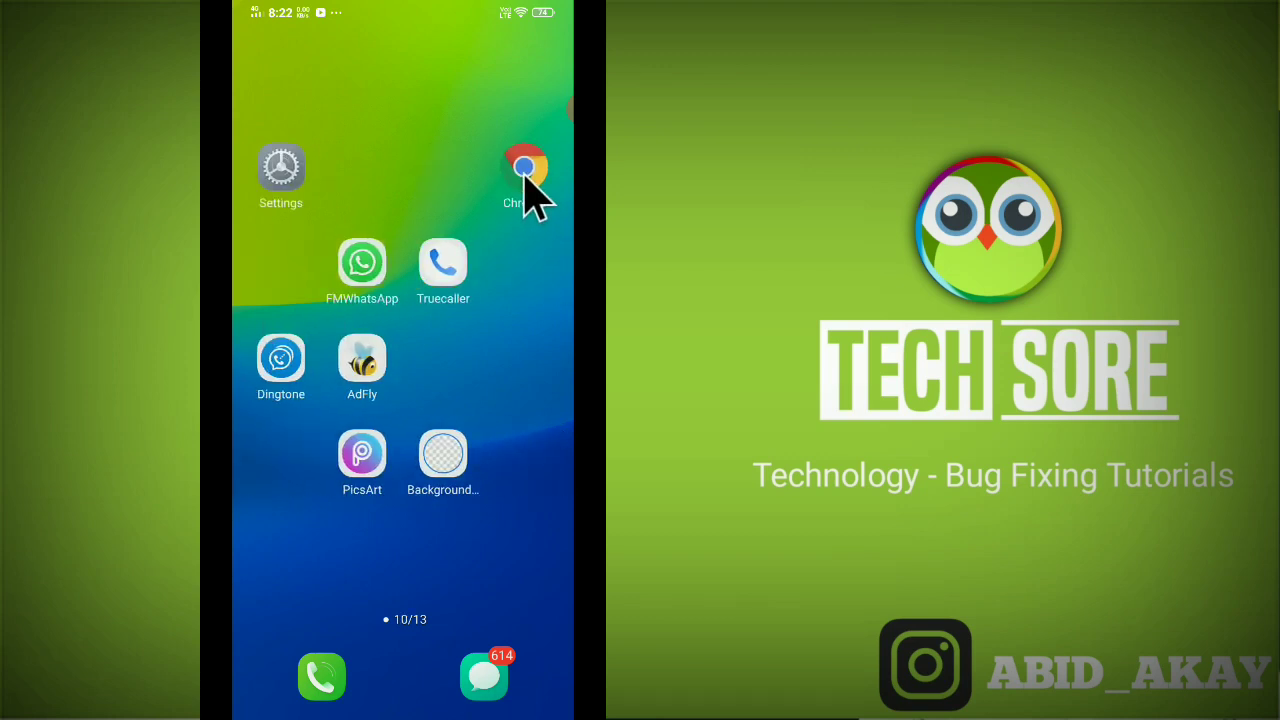
click(526, 178)
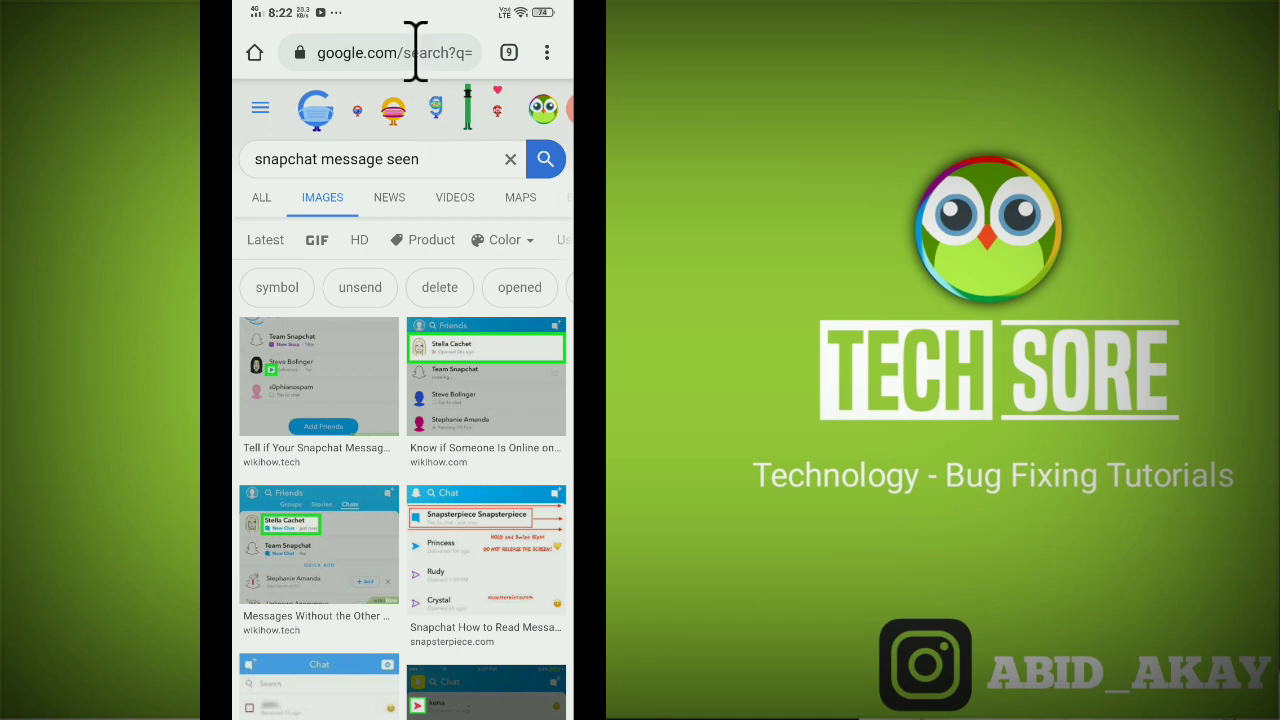
- Replace the current web address with a search for "instagram apk uptodown"
click(416, 52)
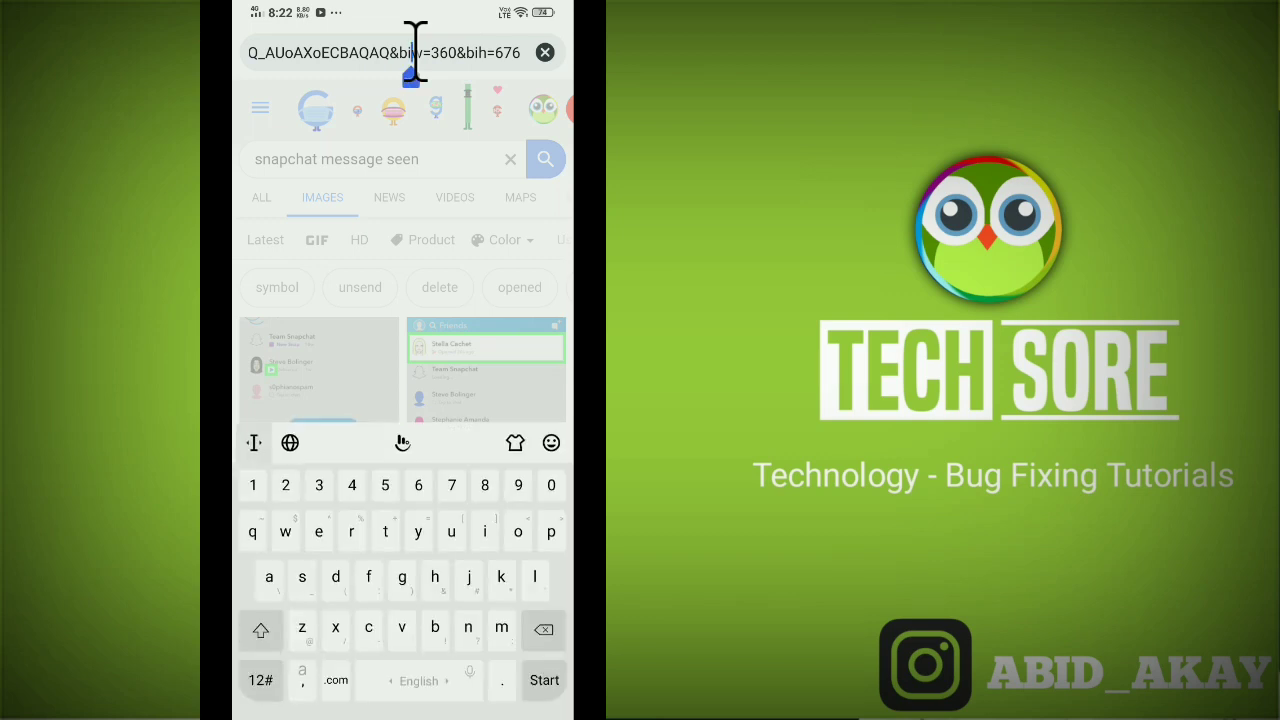
key(ctrl+a)
key(BackSpace)
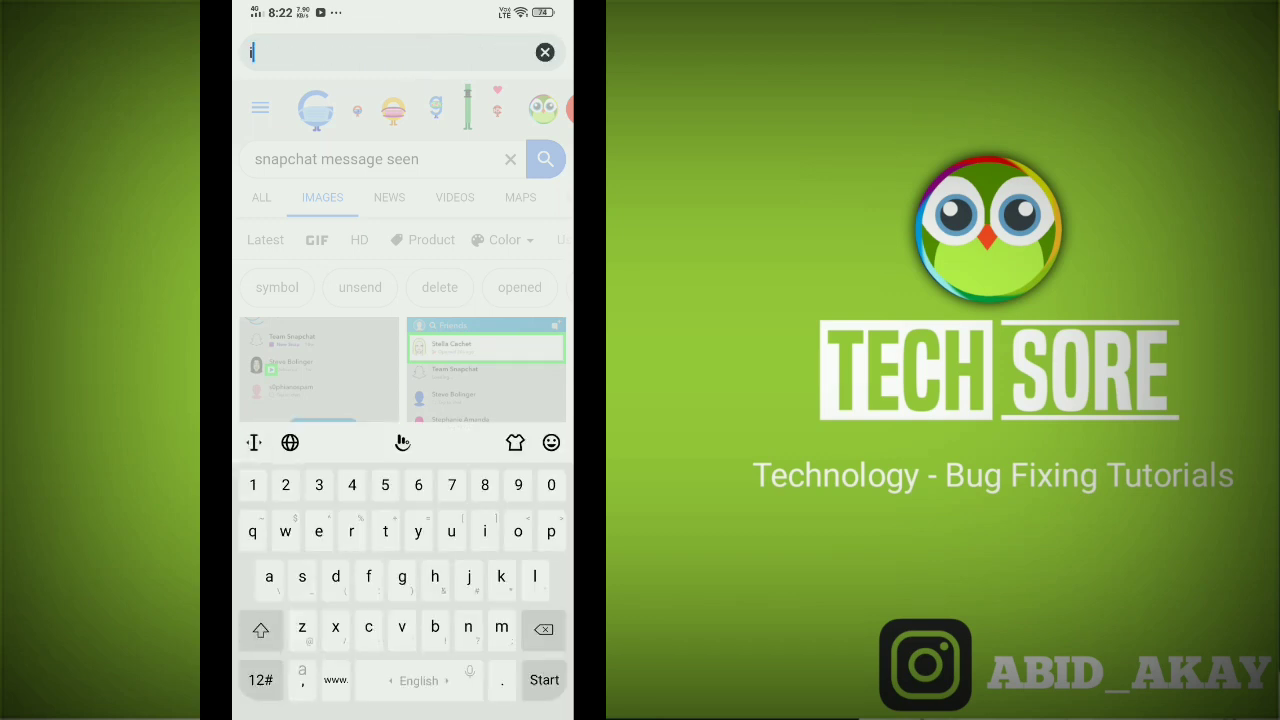
text(insta)
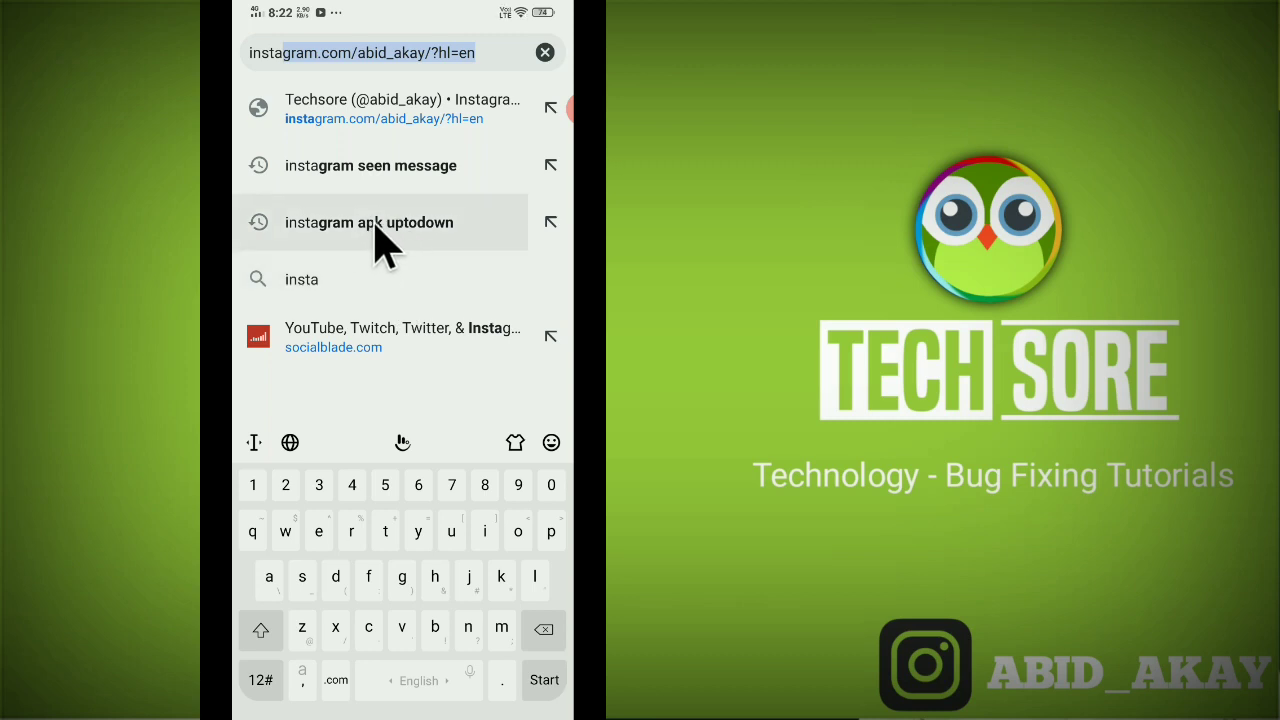
click(377, 225)
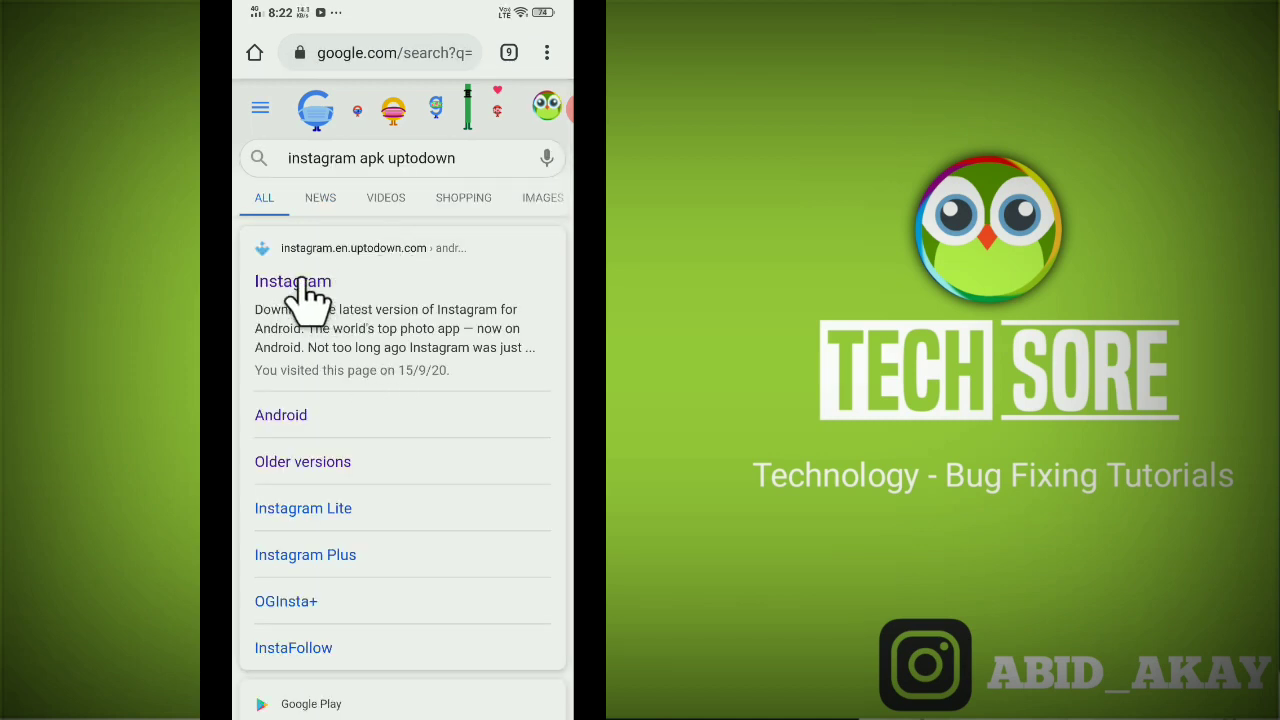
- Open Instagram's older versions on the Uptodown site and download version 159.0.0.40.122
click(299, 284)
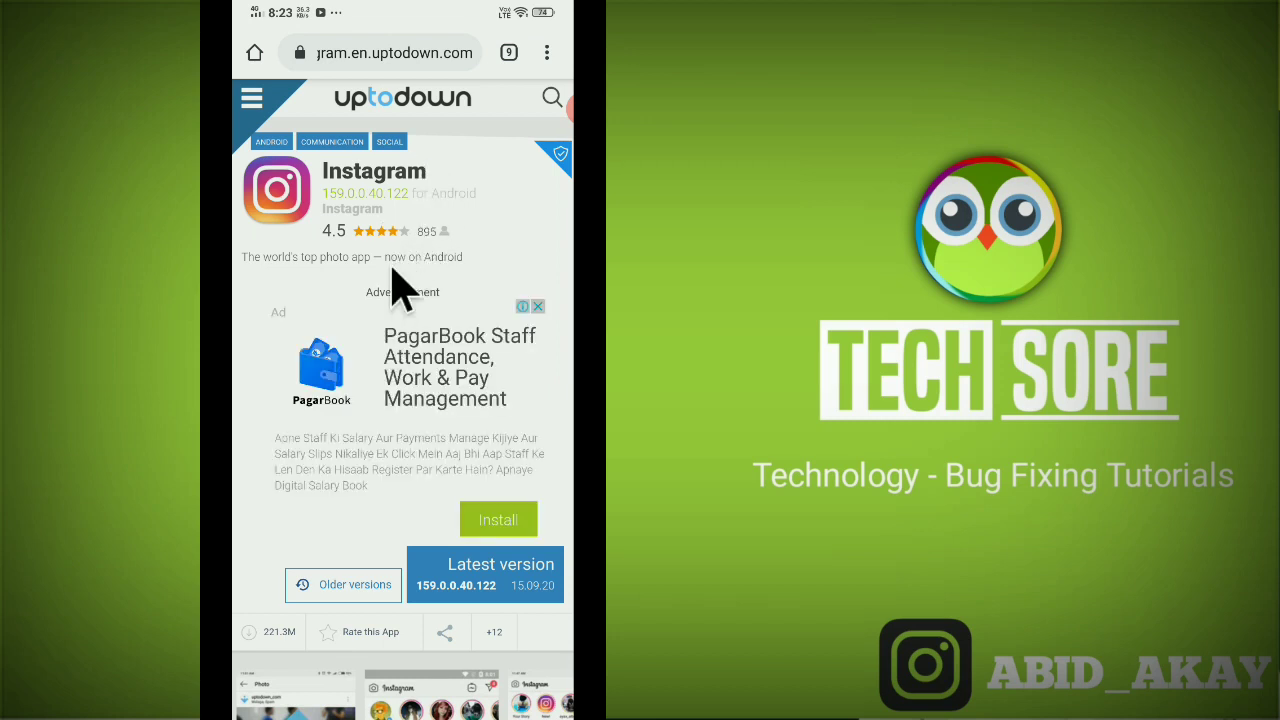
scroll(329, 332, down, 4)
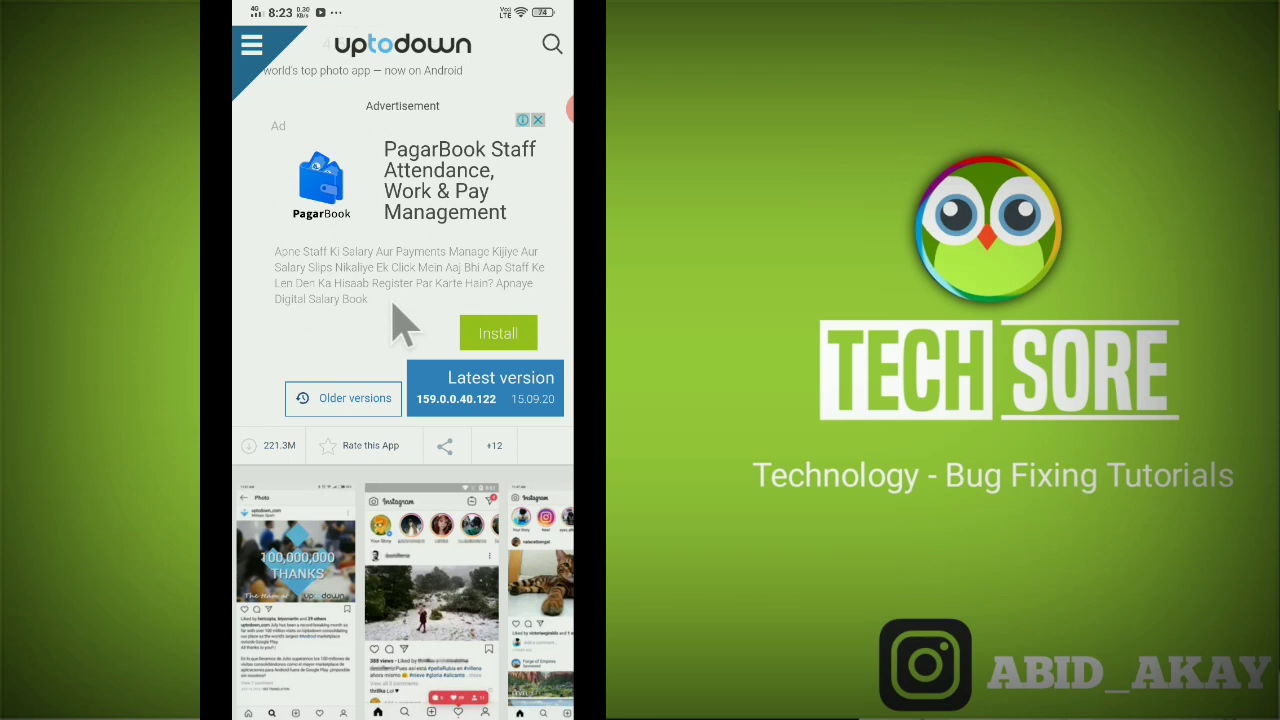
click(338, 400)
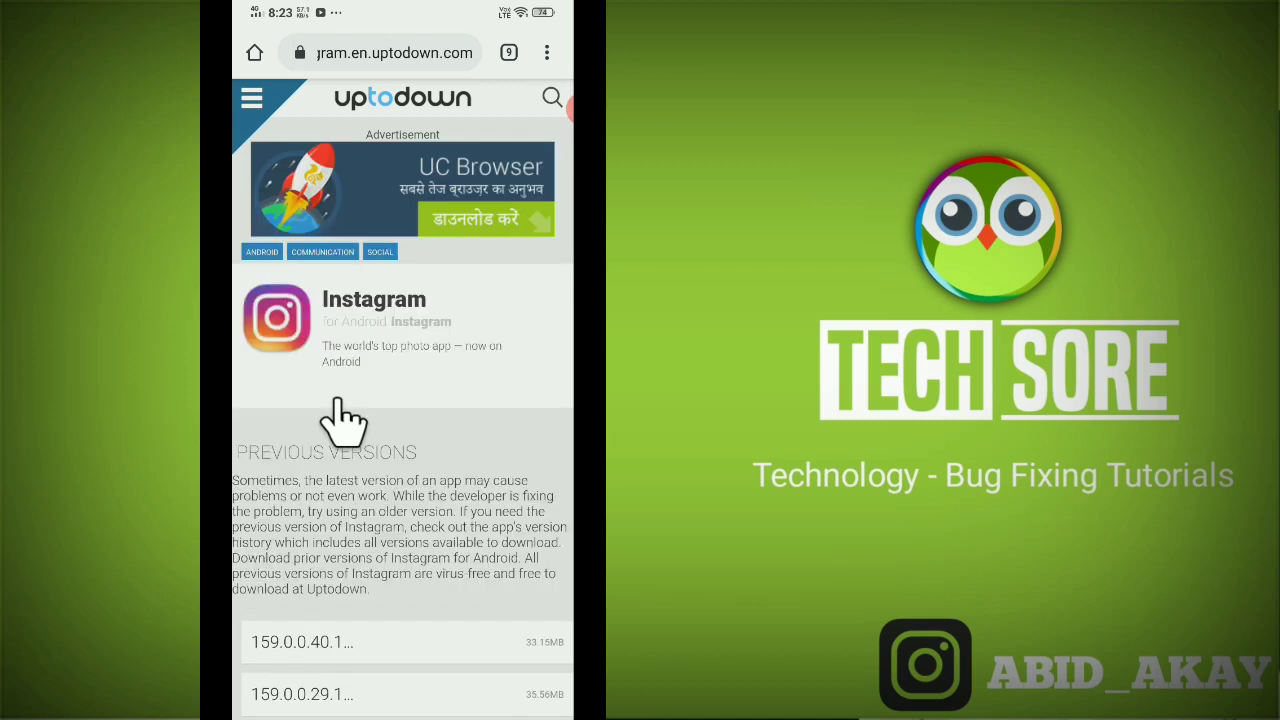
scroll(343, 425, down, 5)
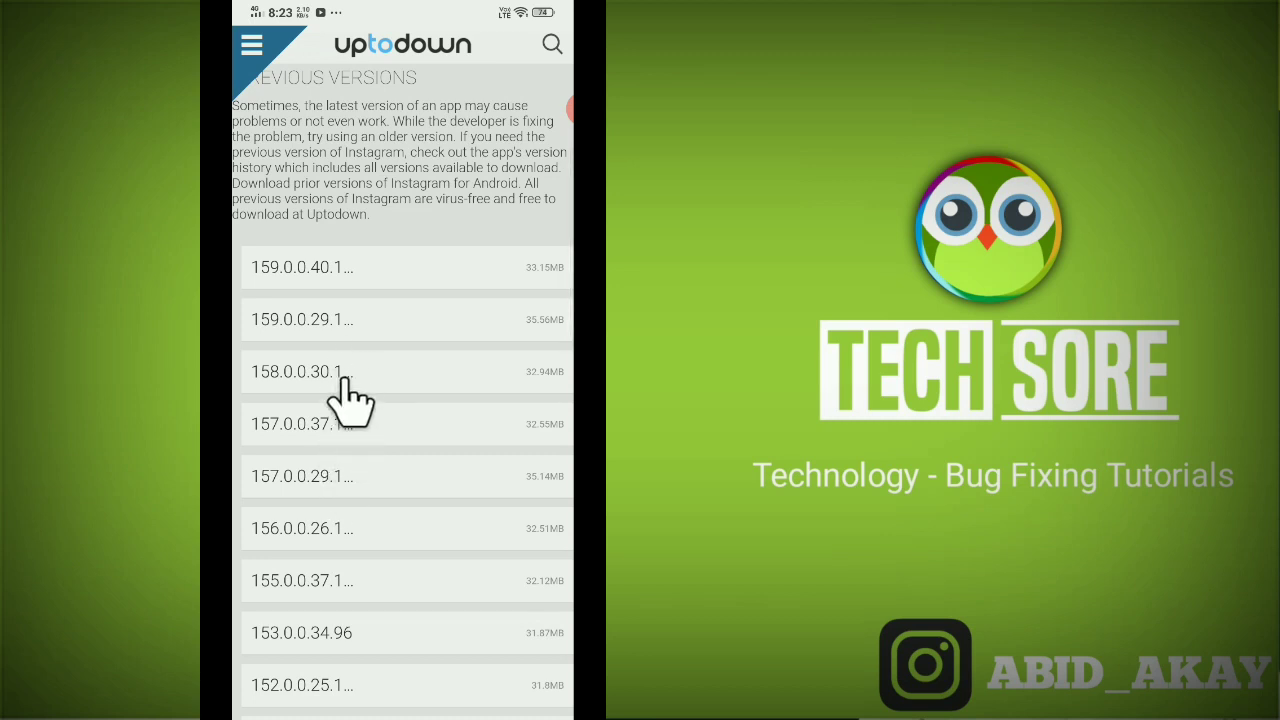
click(325, 266)
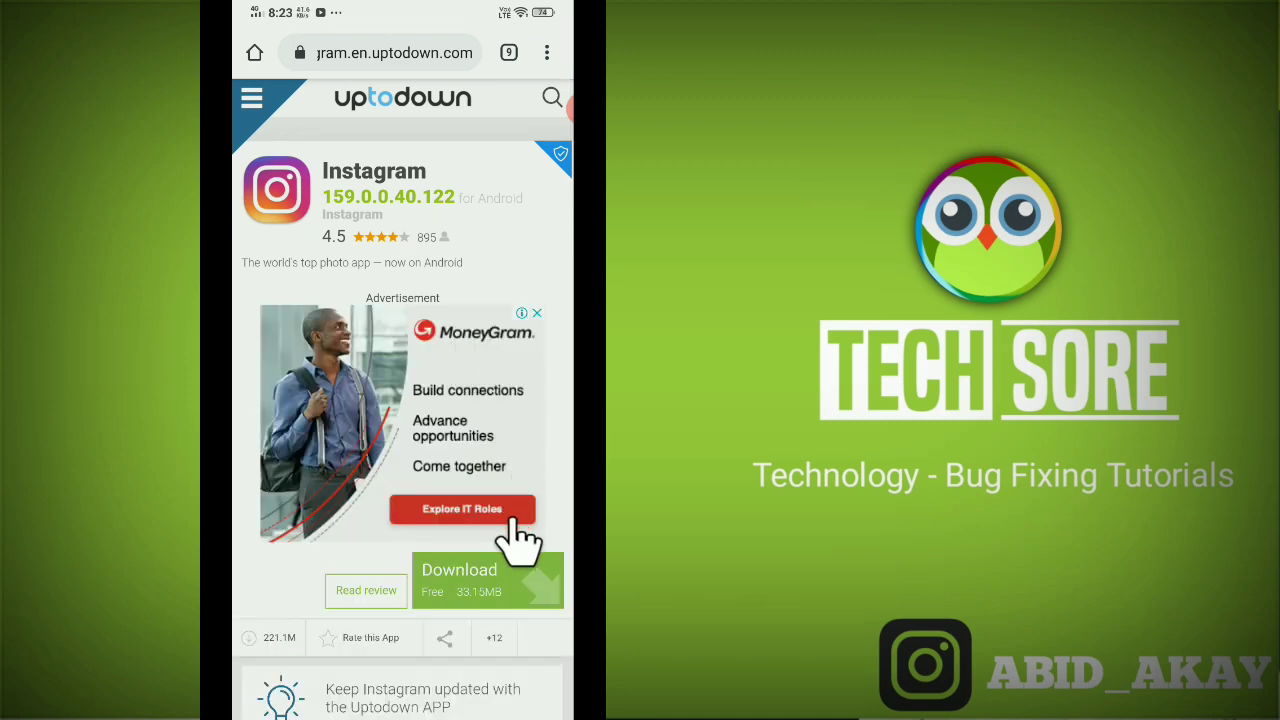
click(490, 567)
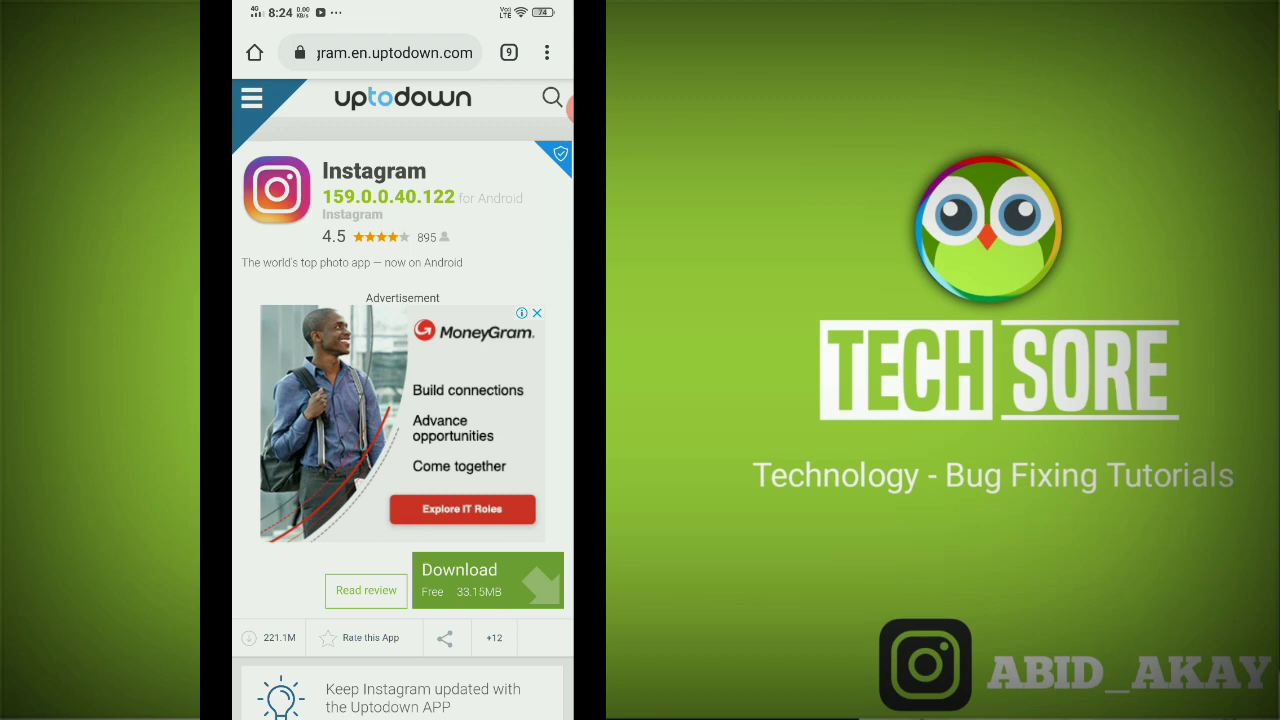
- Leave the browser for the home screen and open the phone's Settings app
key(super)
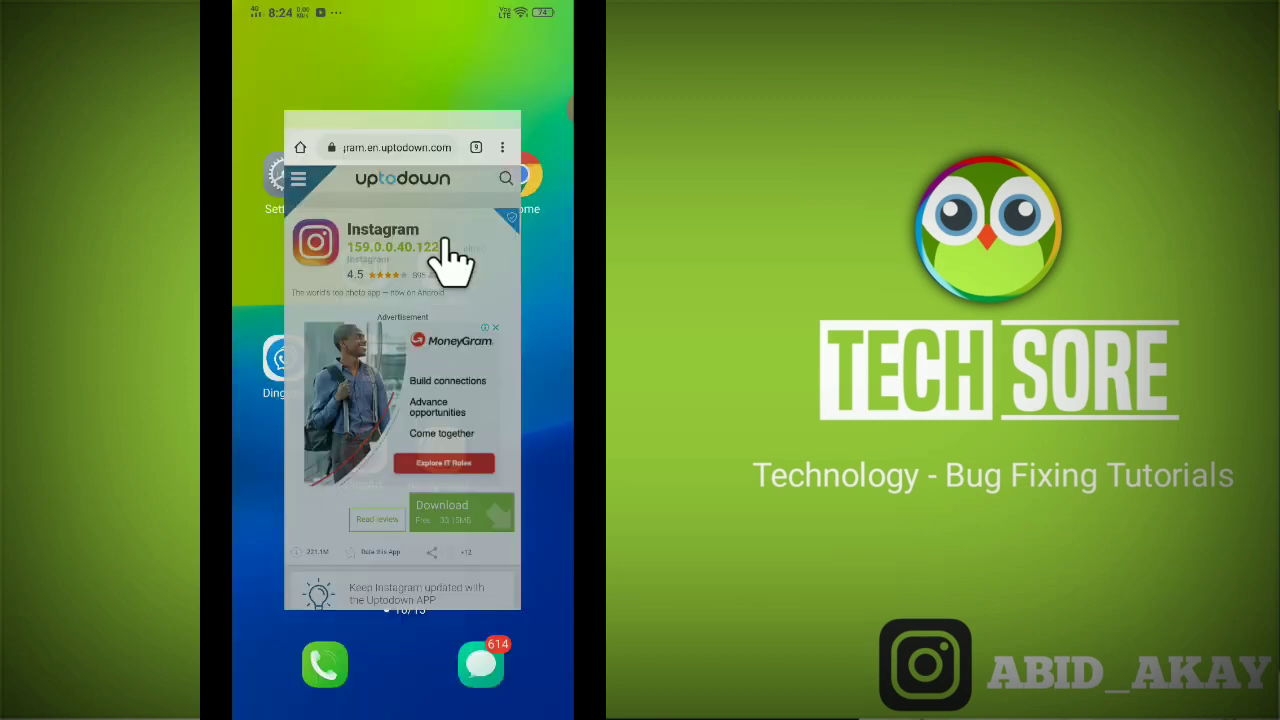
key(super)
drag(500, 420, 300, 420)
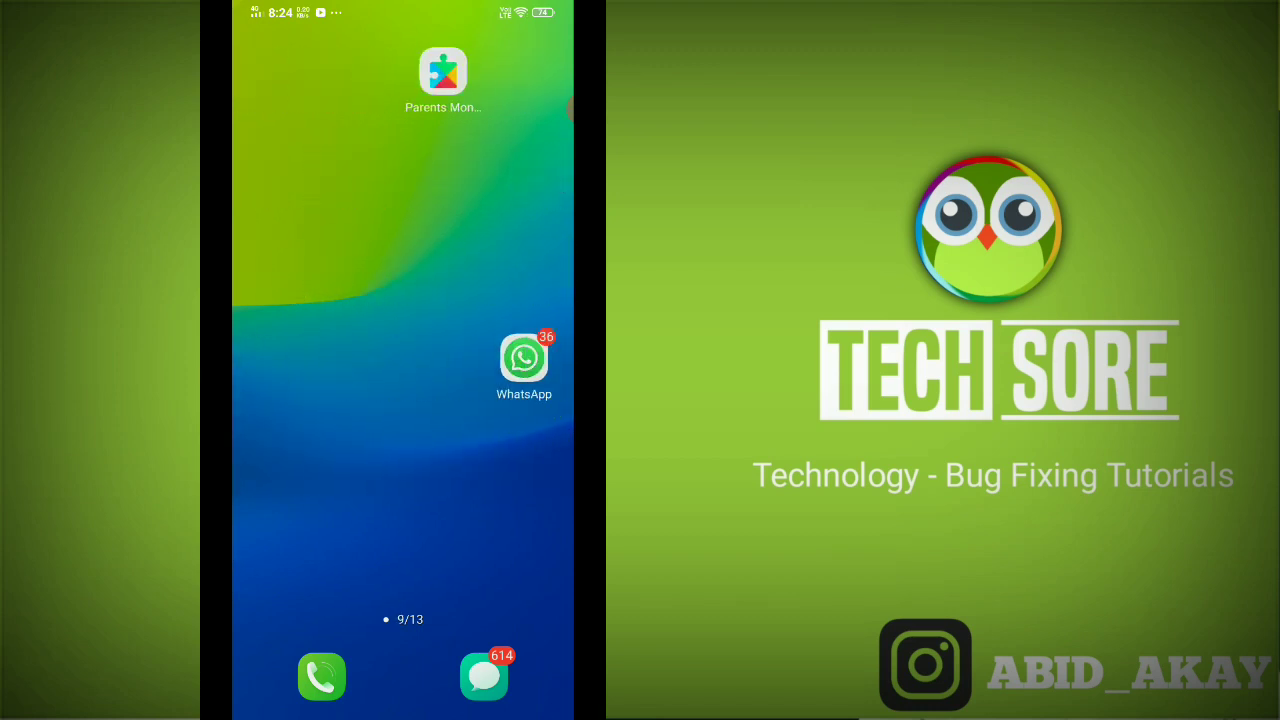
drag(500, 420, 300, 420)
click(286, 157)
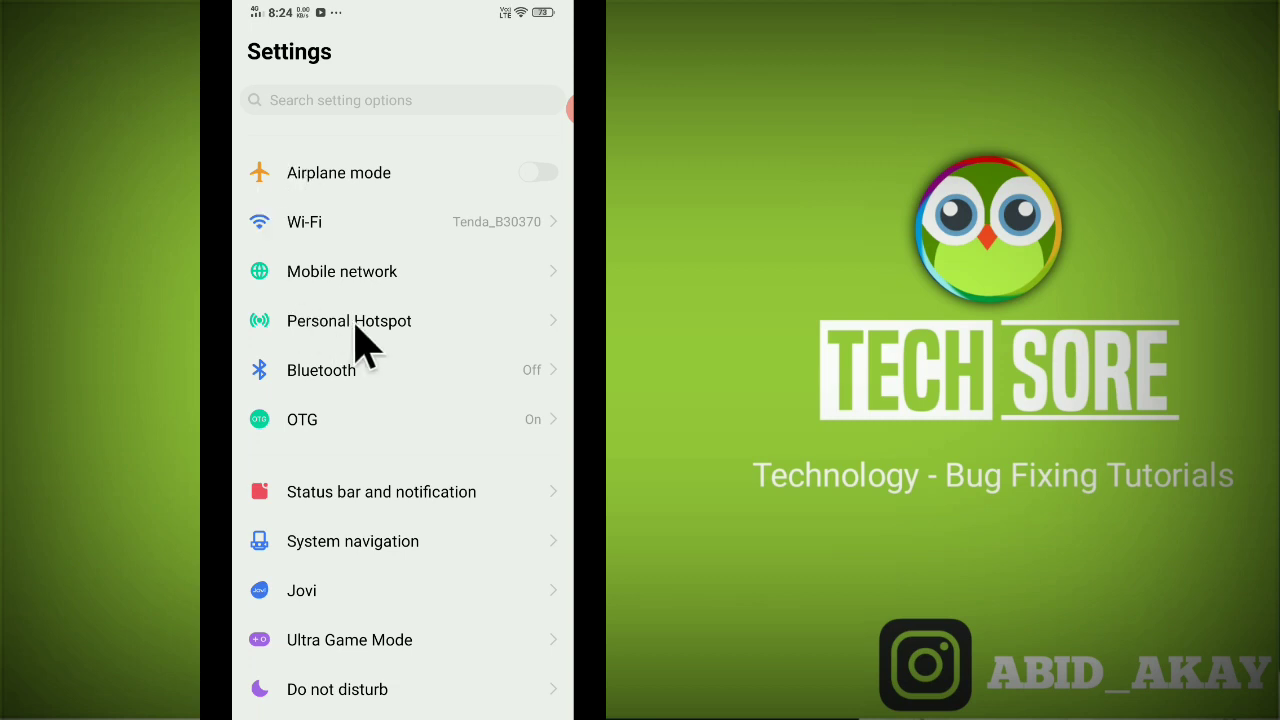
- Open the phone's app manager, found among the additional settings
scroll(363, 343, down, 5)
scroll(363, 337, down, 3)
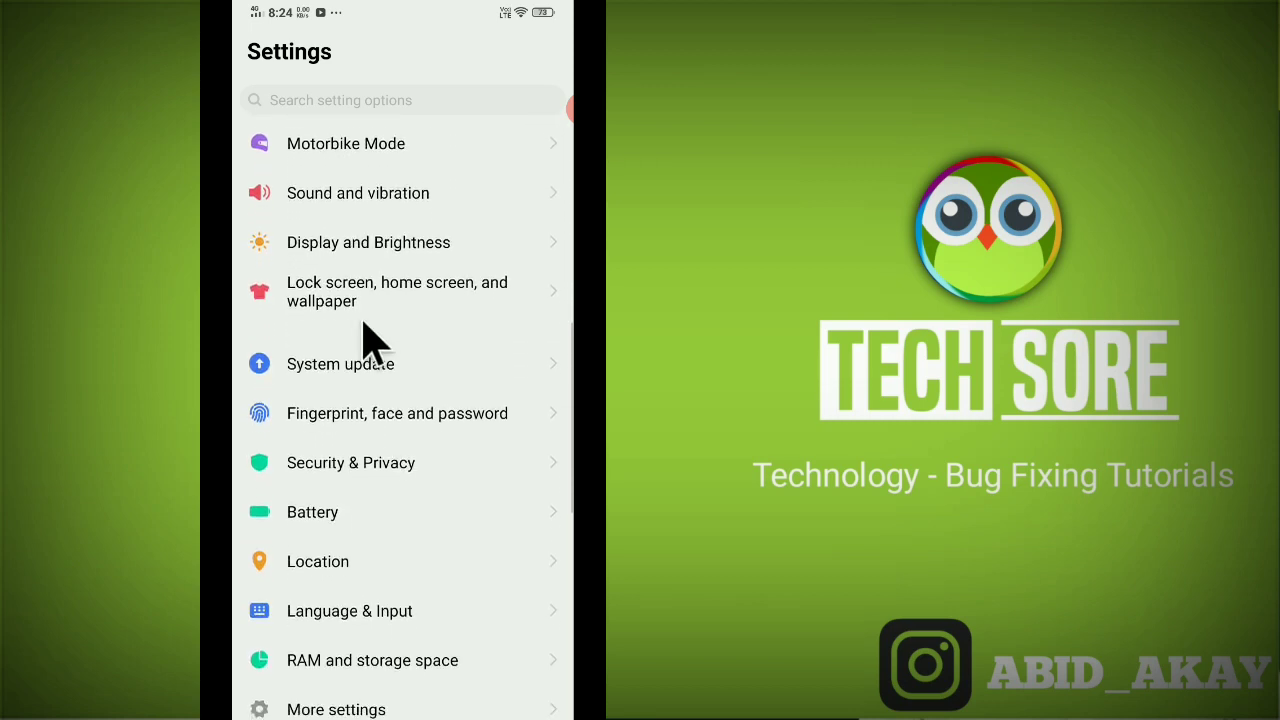
scroll(385, 335, up, 2)
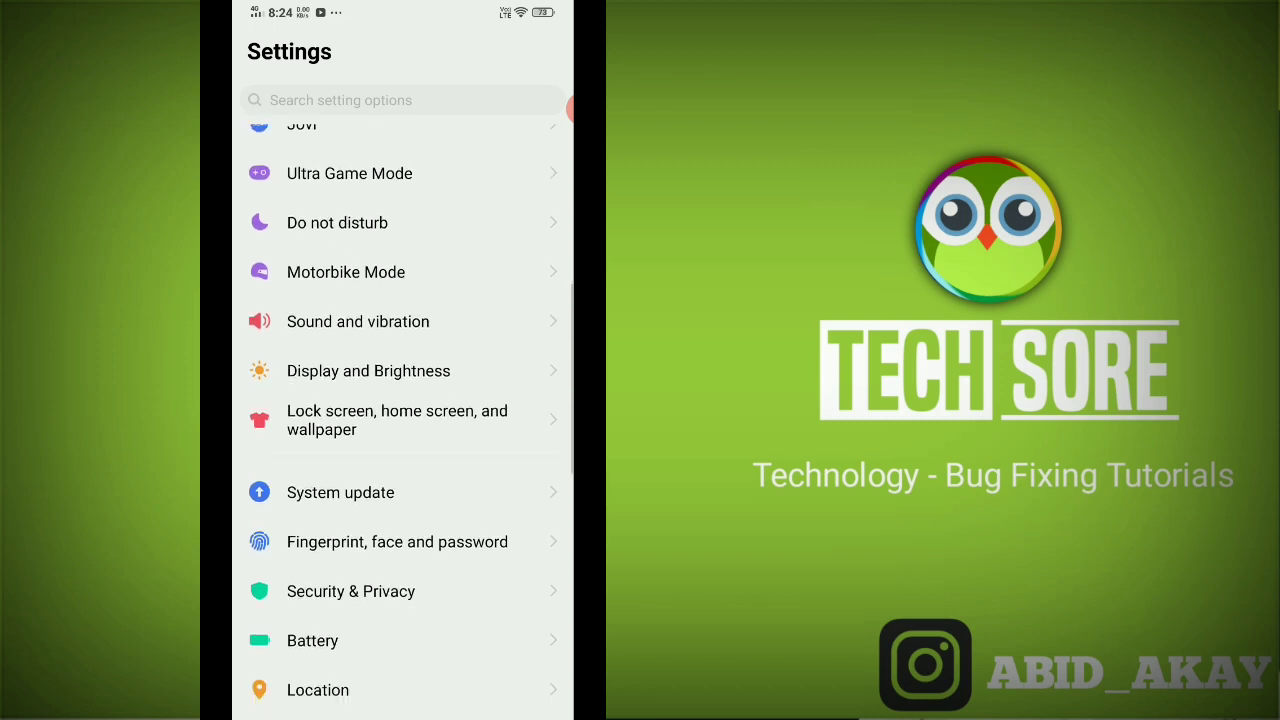
scroll(385, 335, down, 5)
scroll(390, 370, down, 2)
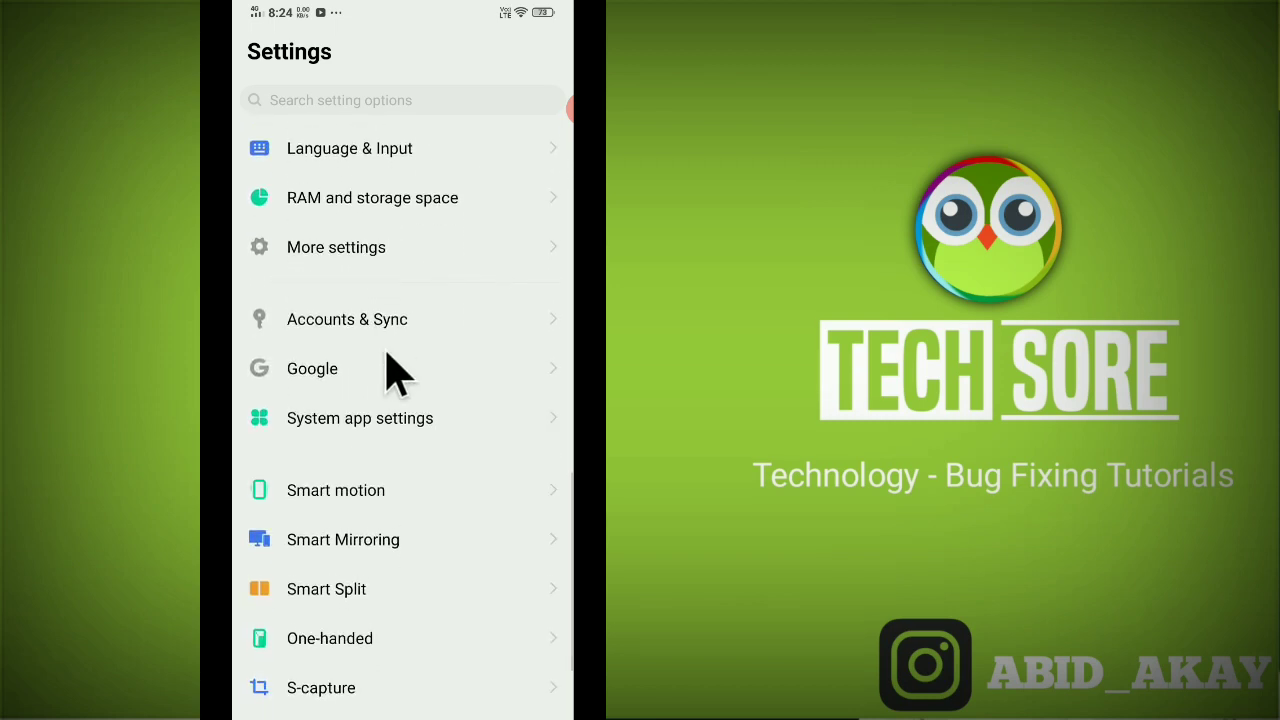
click(355, 252)
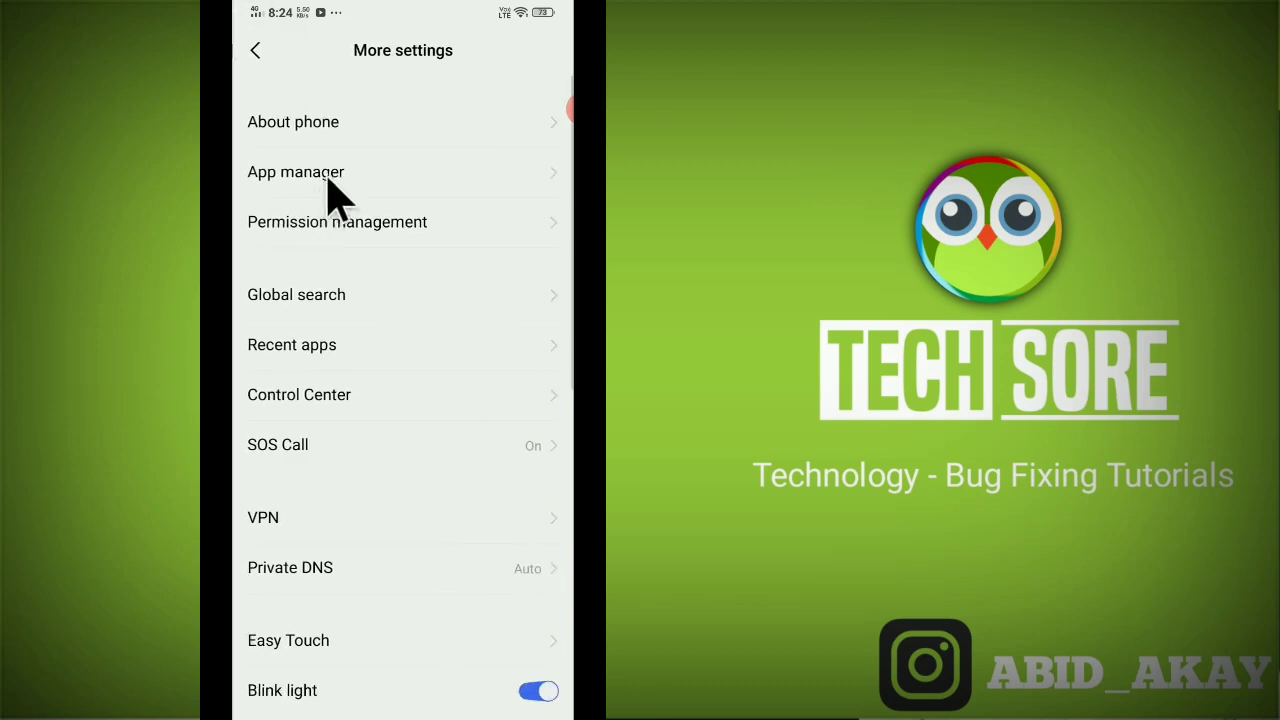
click(322, 188)
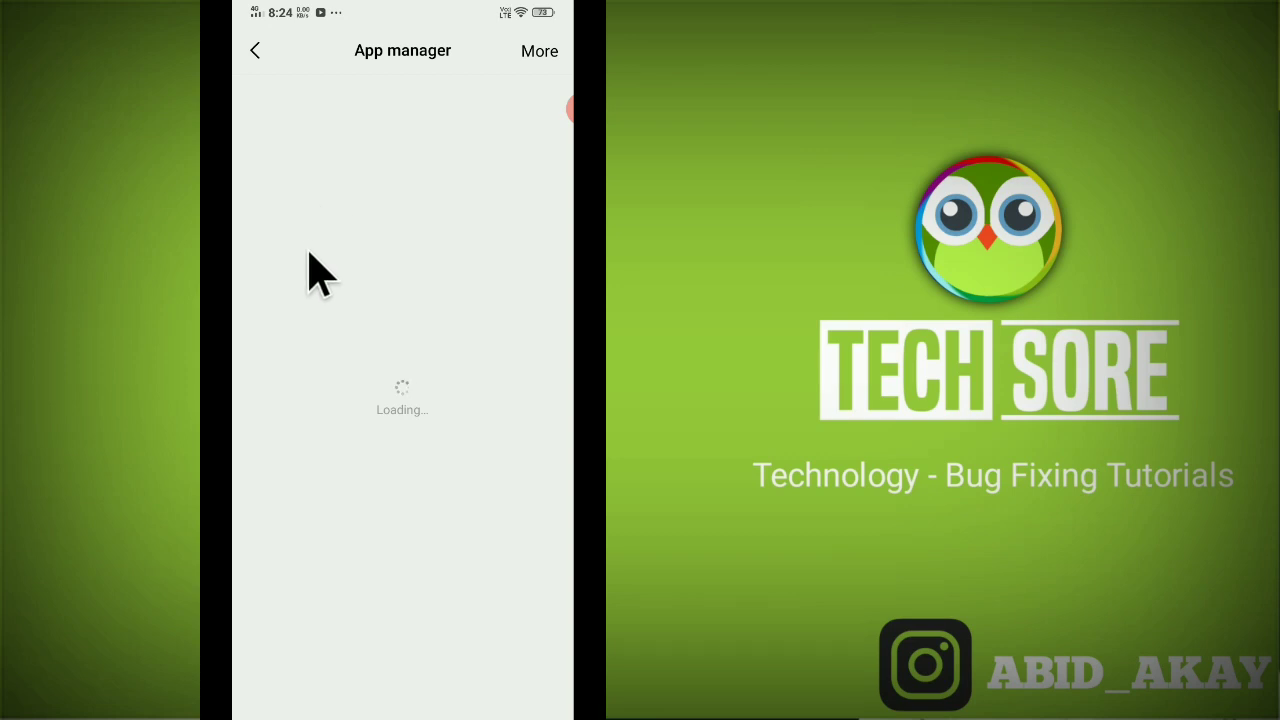
- Find Instagram in the list of installed apps, open its app info and force stop it
scroll(310, 255, down, 15)
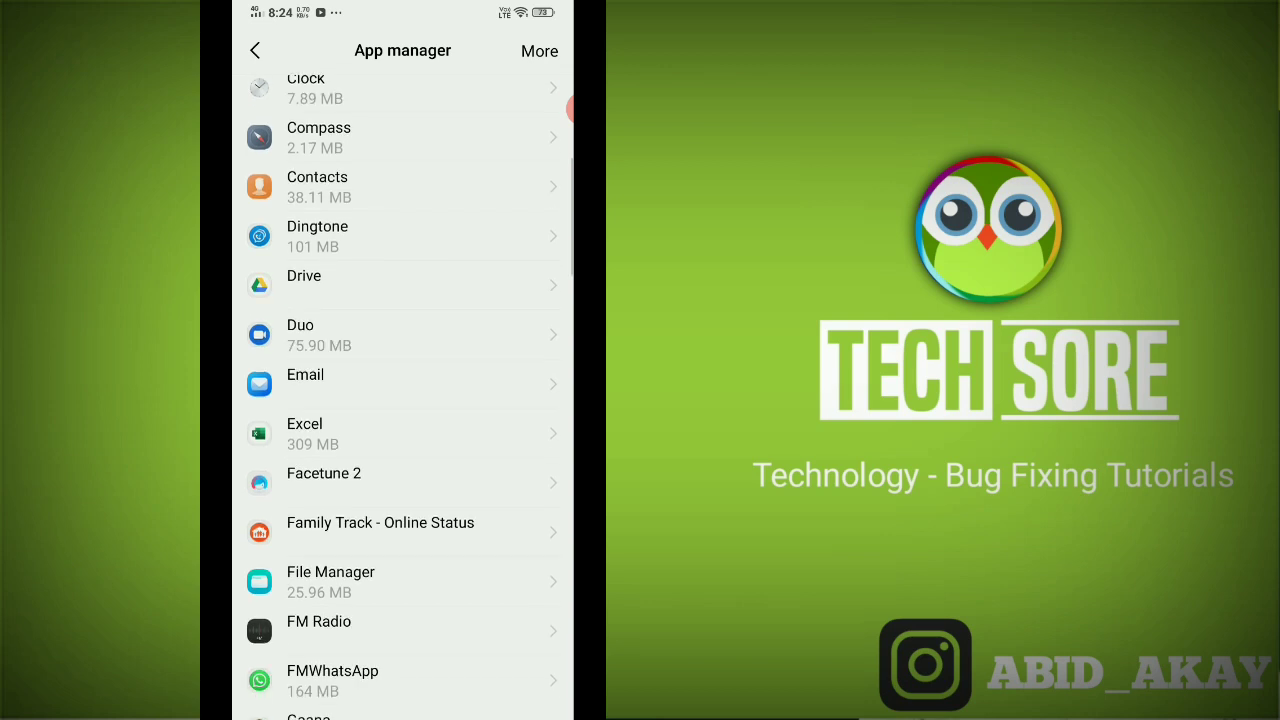
scroll(403, 400, down, 20)
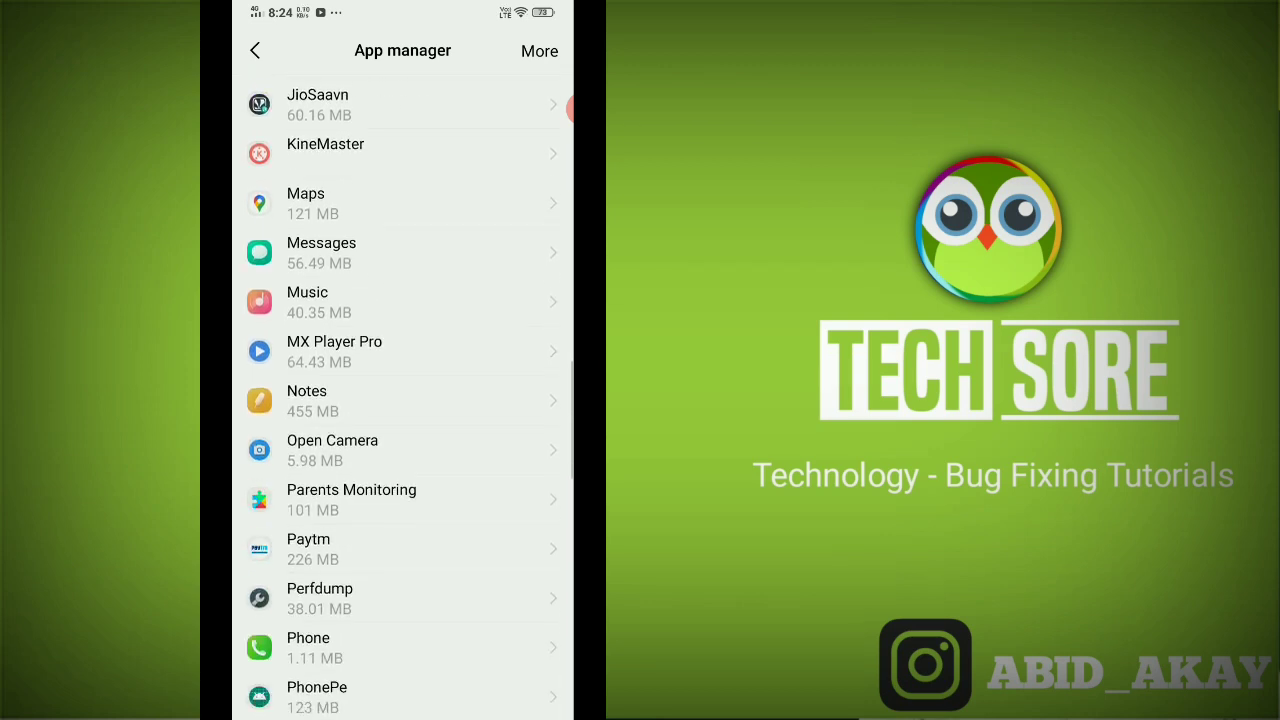
scroll(403, 400, down, 20)
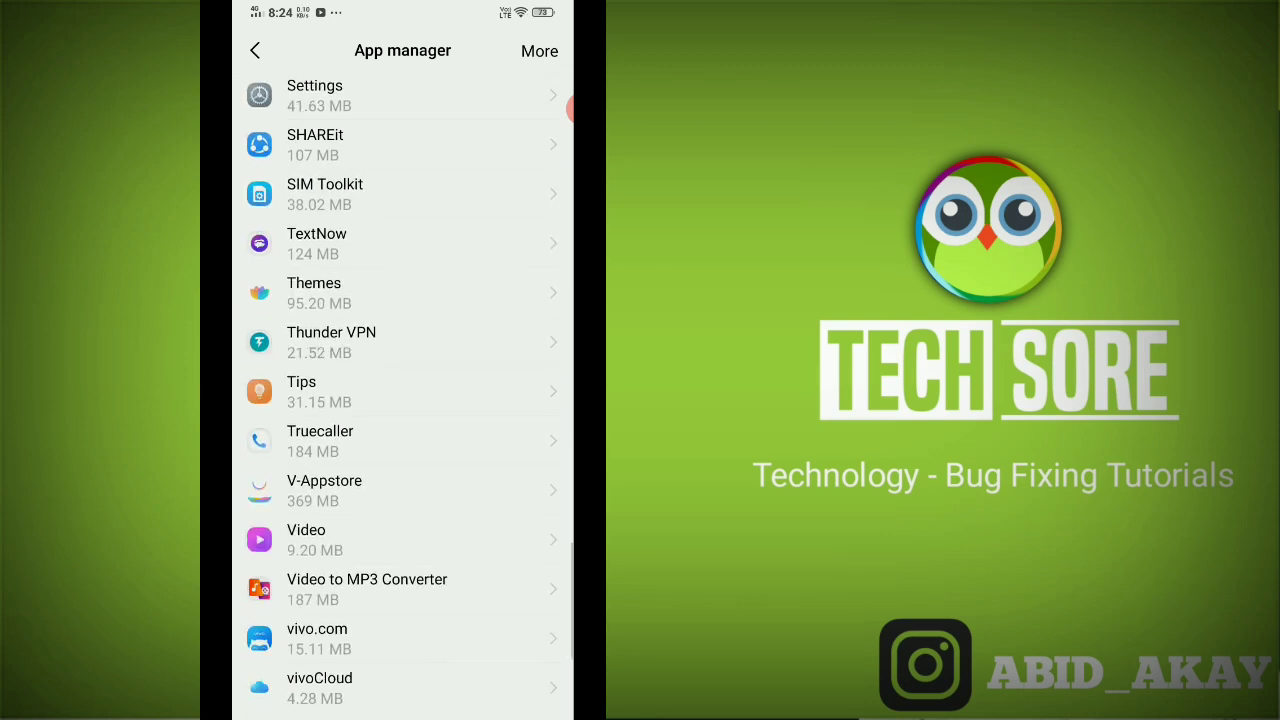
scroll(403, 400, up, 20)
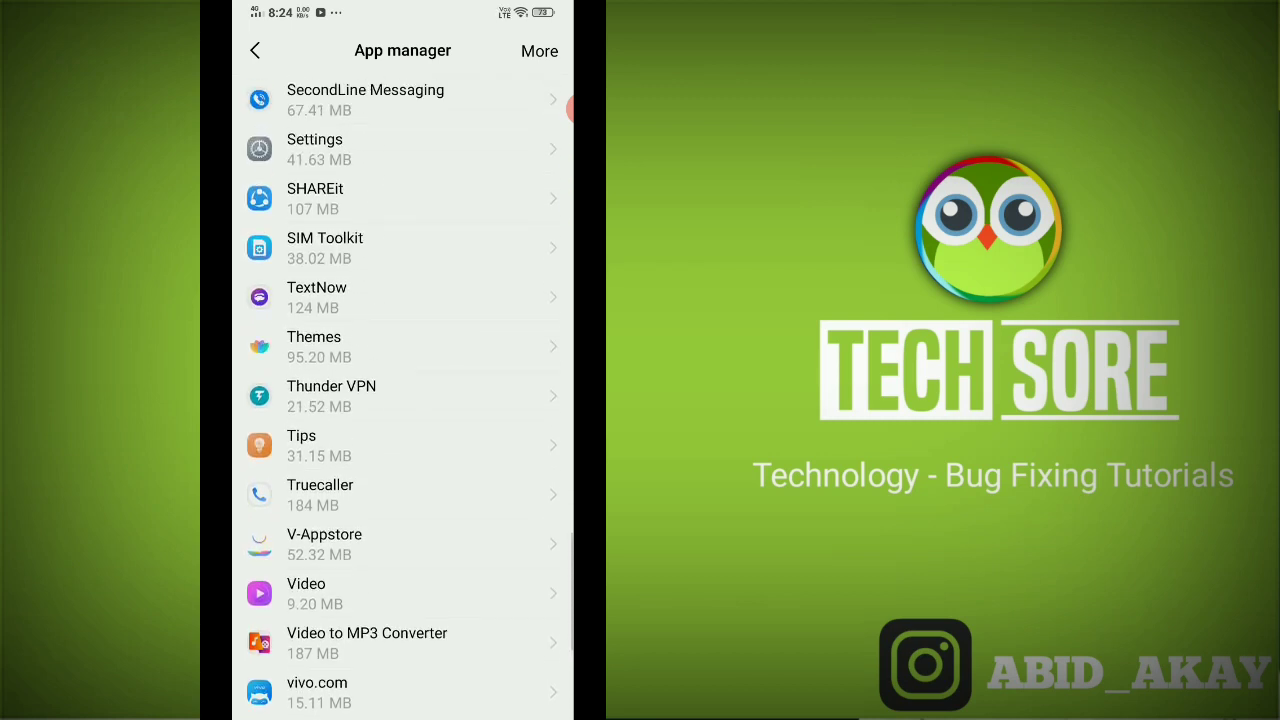
scroll(403, 400, up, 20)
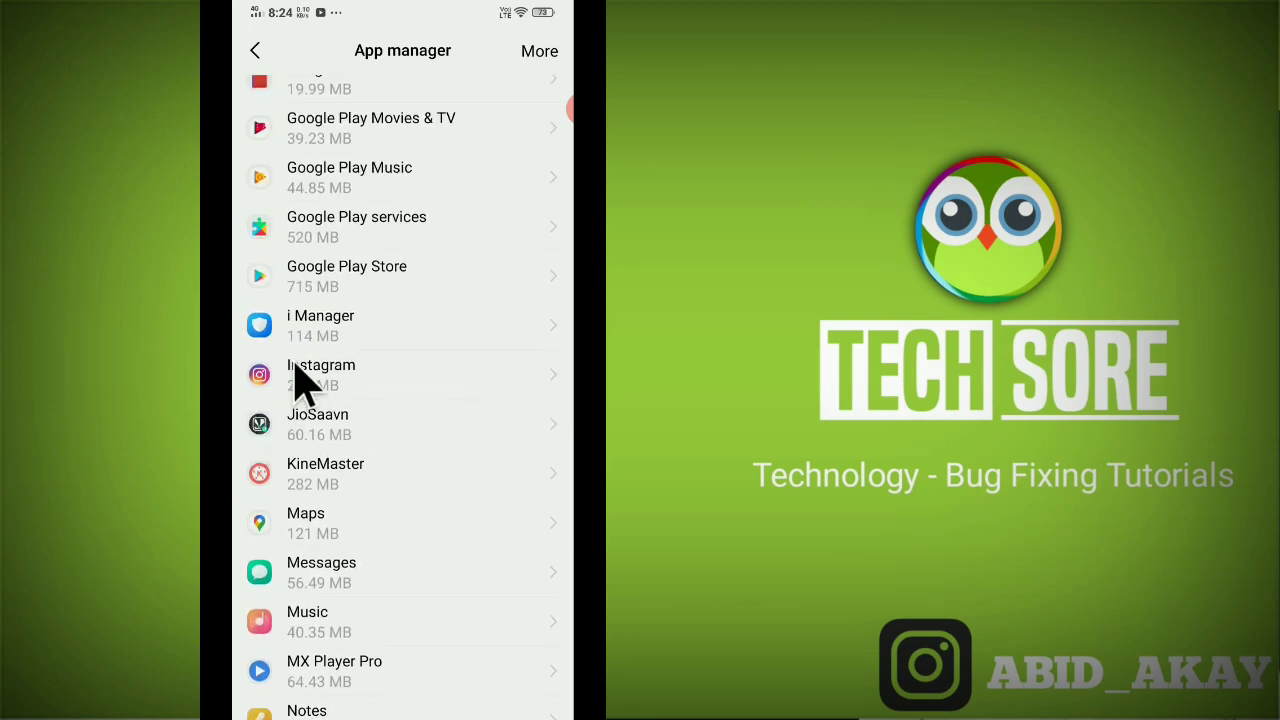
click(305, 382)
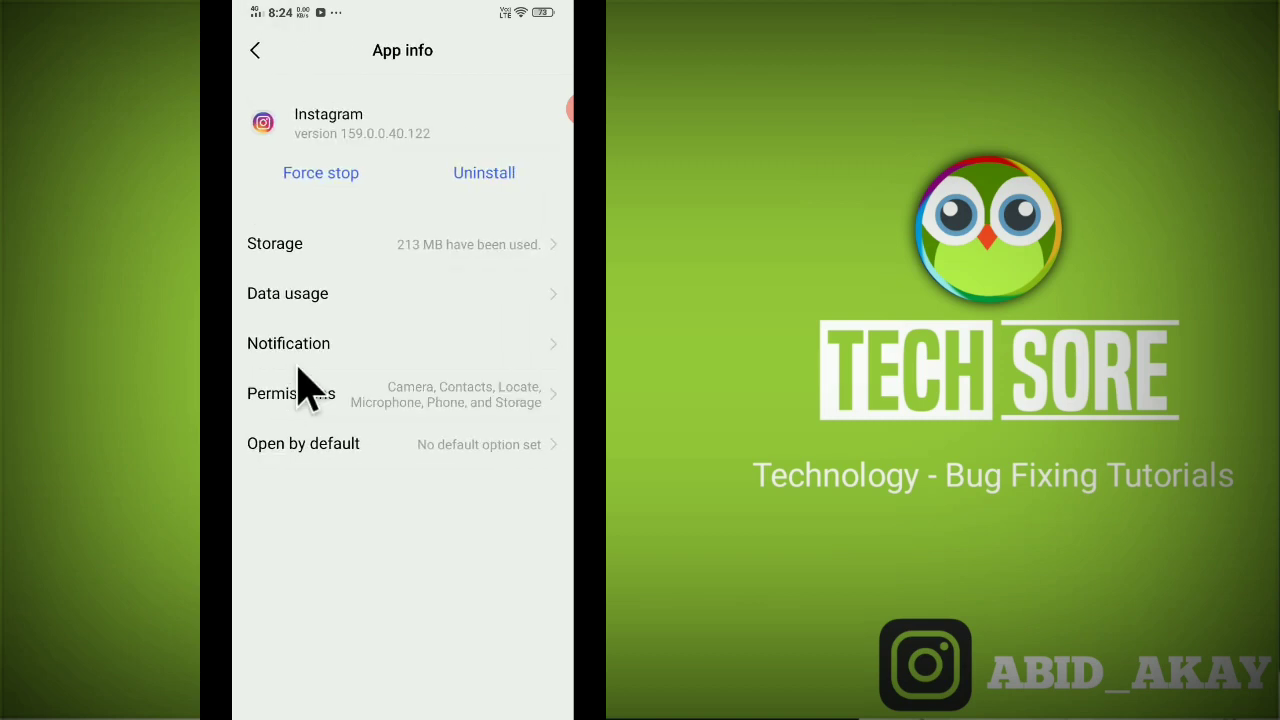
click(315, 174)
click(482, 648)
- Switch Instagram's camera permission off and on again, and return to its app info
click(334, 400)
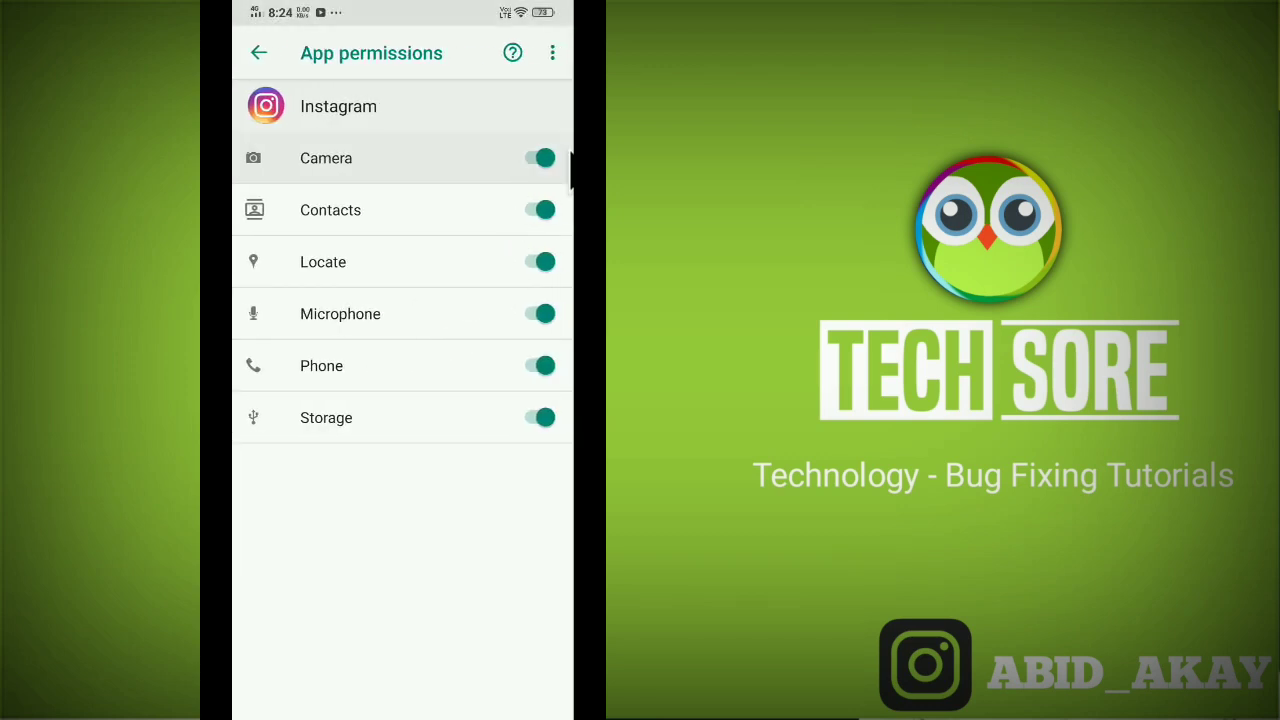
click(545, 158)
click(530, 158)
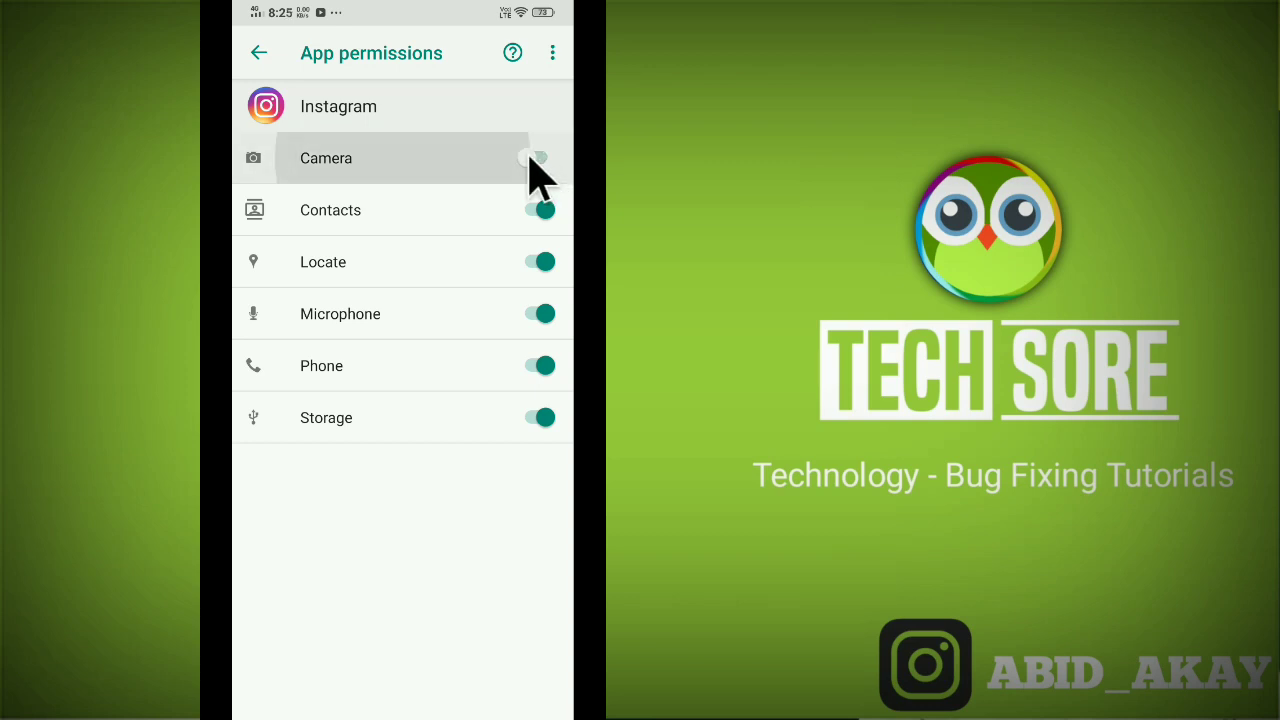
click(545, 165)
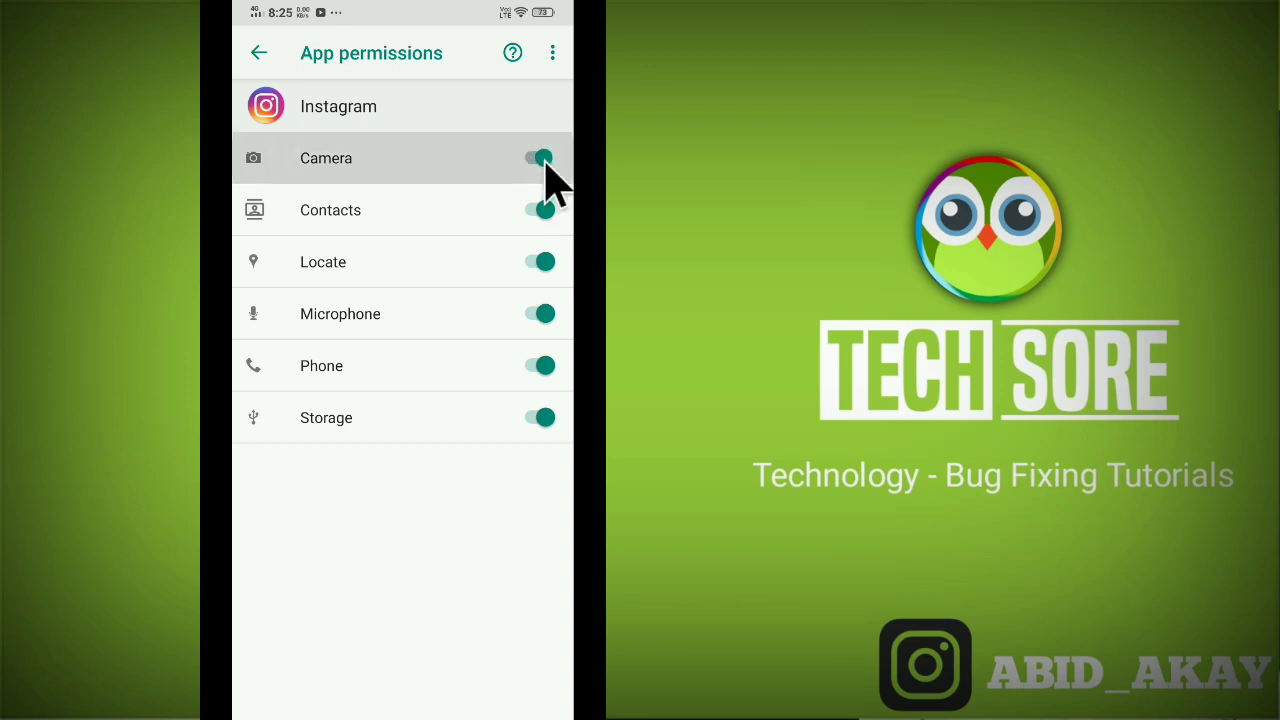
click(545, 160)
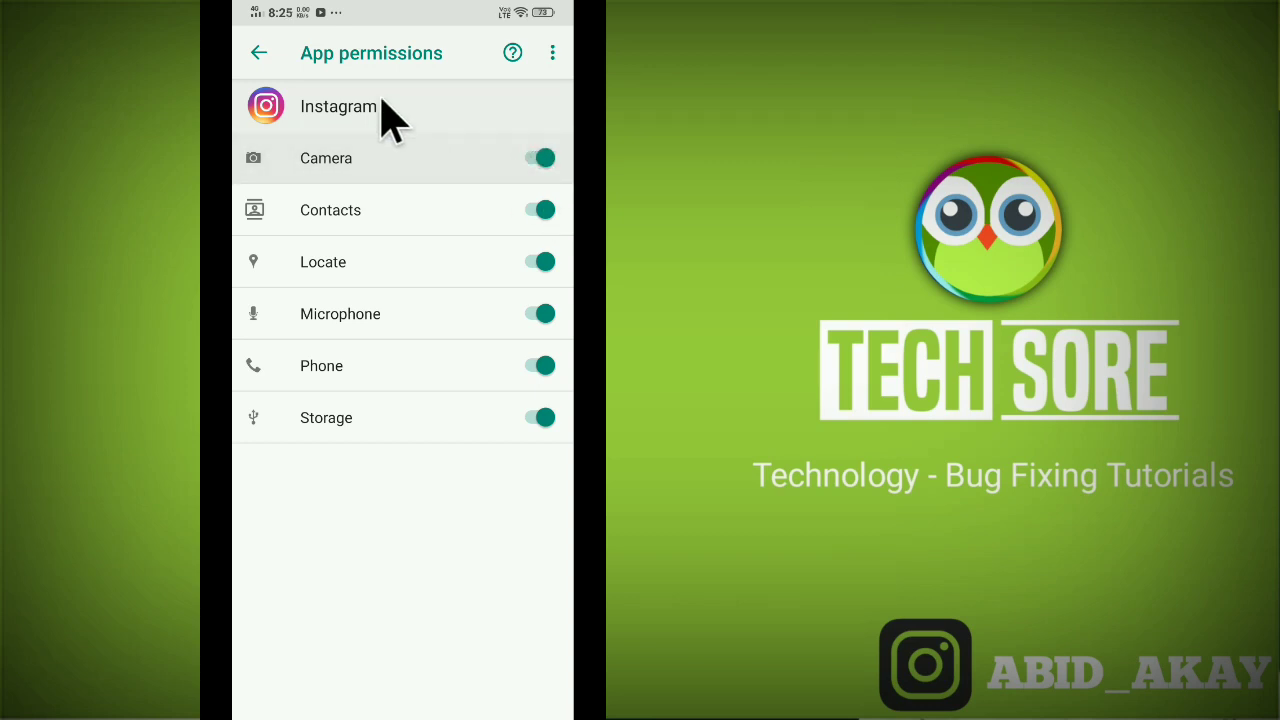
click(257, 53)
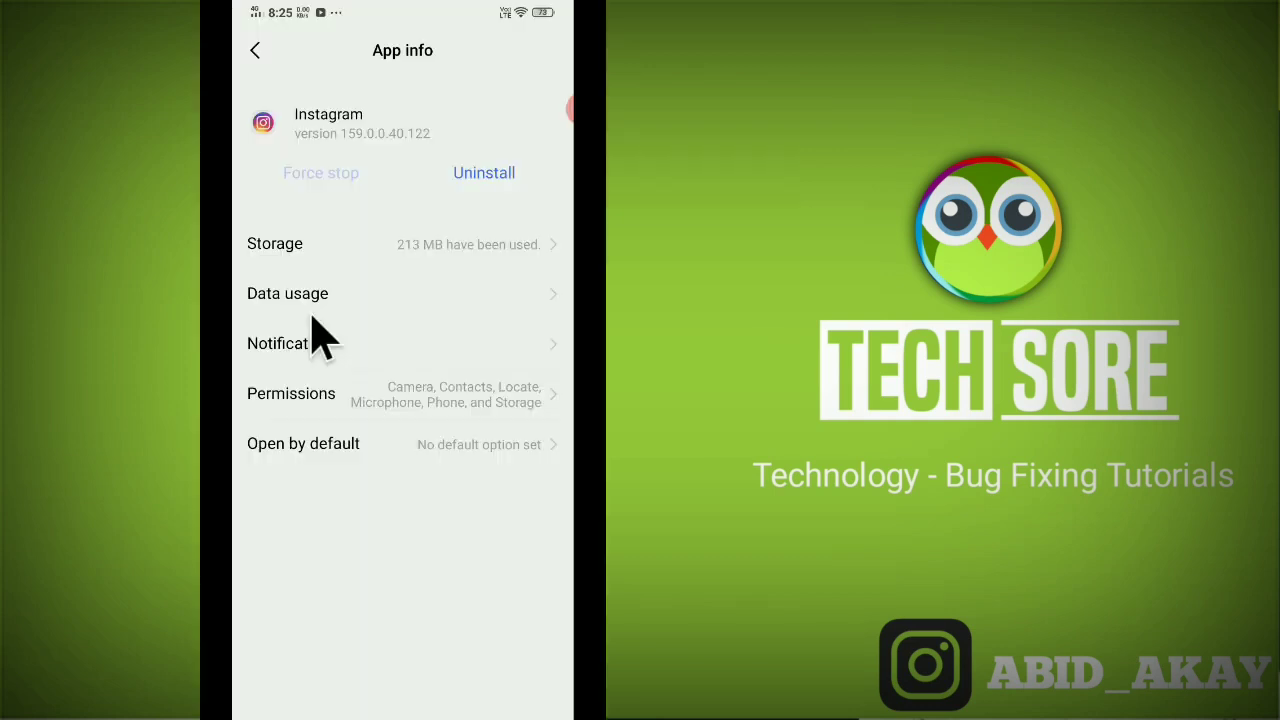